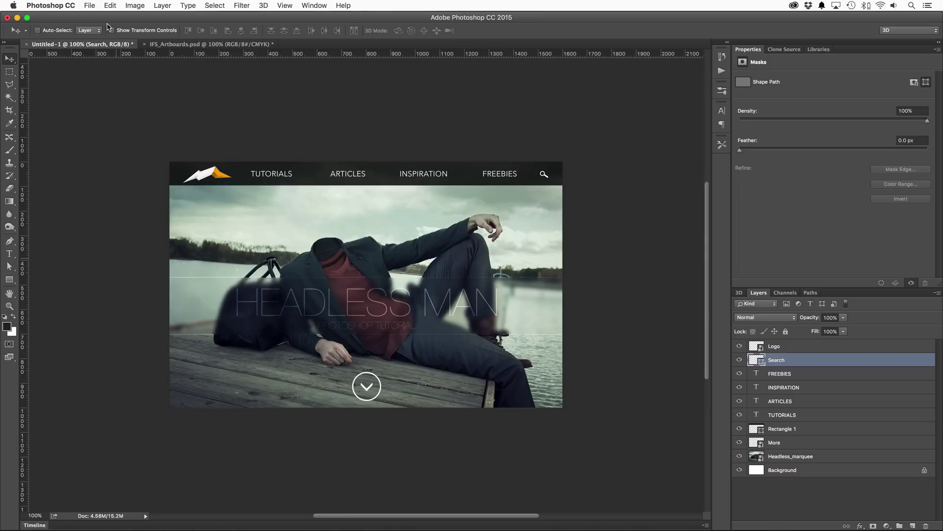
Step: Create a new Artboard-type document using the Web 1280 × 800 artboard size
left_click(90, 6)
left_click(93, 15)
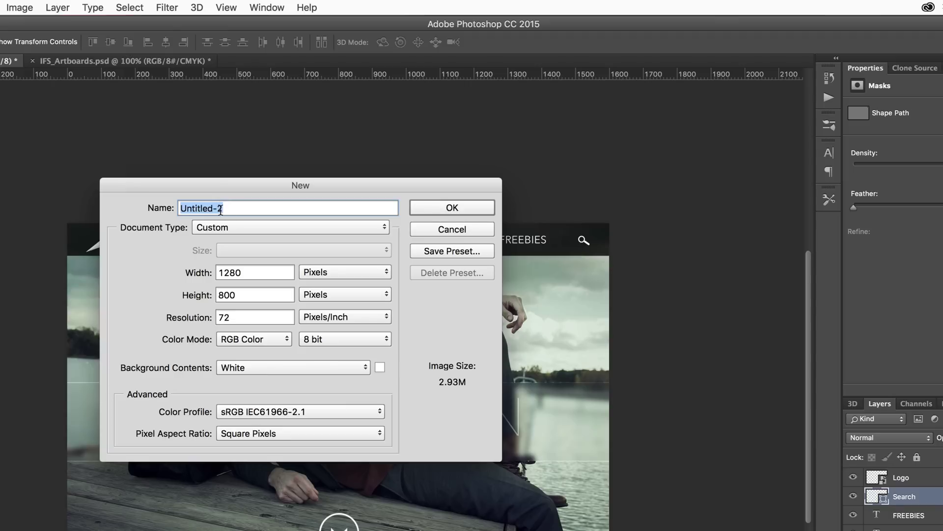
left_click(284, 227)
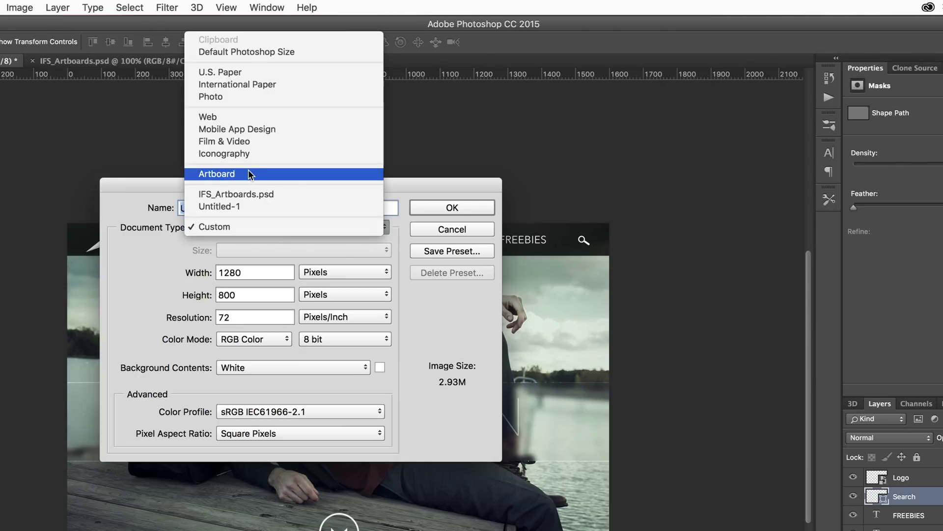
left_click(251, 173)
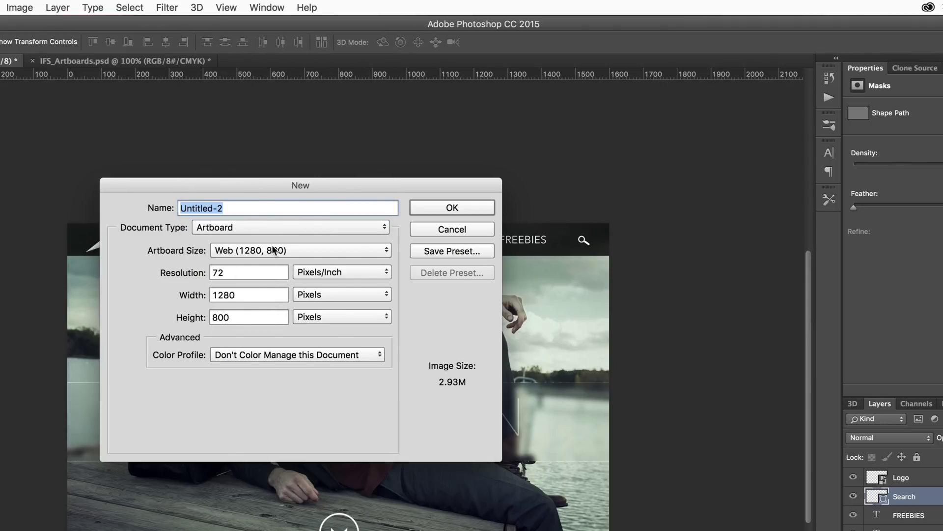
left_click(274, 250)
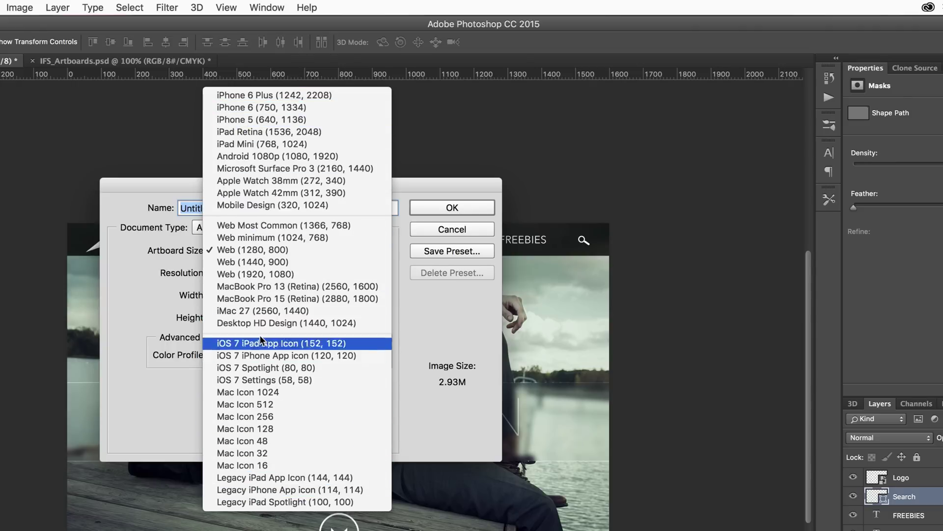
left_click(264, 249)
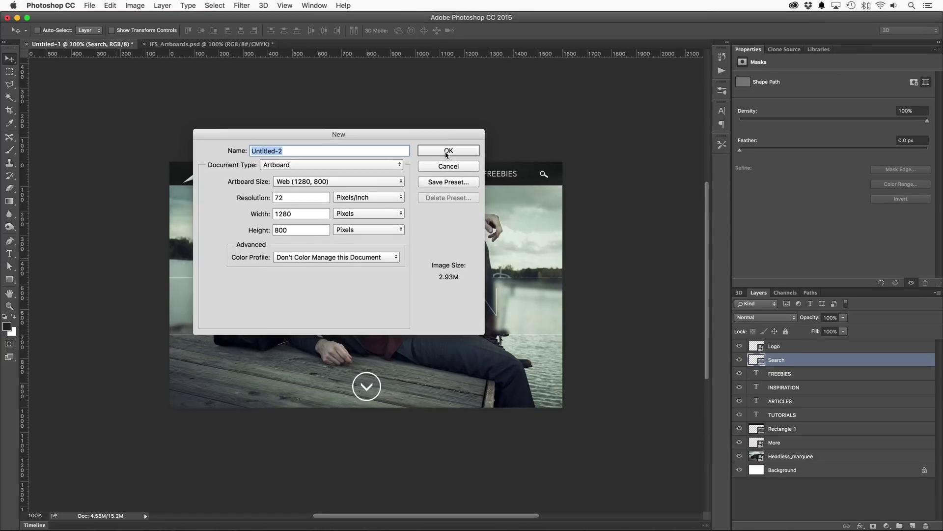
left_click(449, 197)
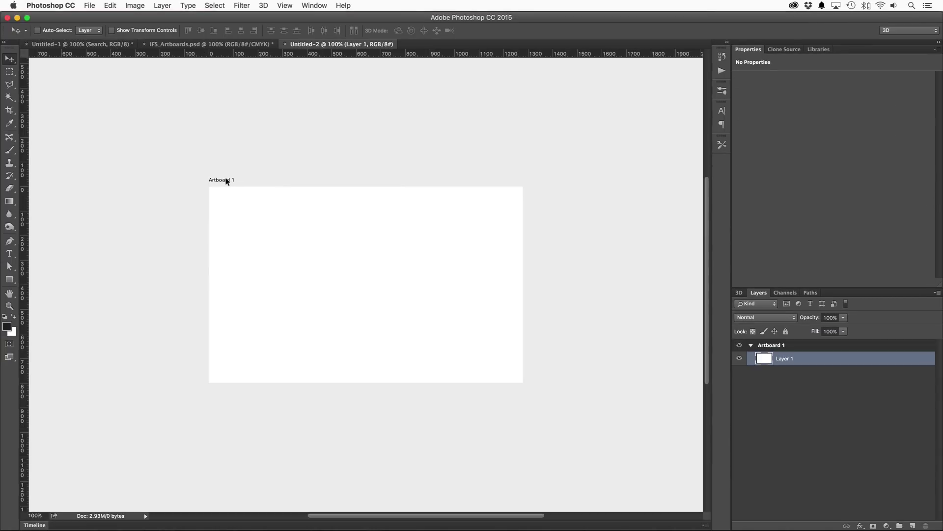
Step: Draw a rectangle across the top of Artboard 1 and pan to make room beside it
left_click(10, 280)
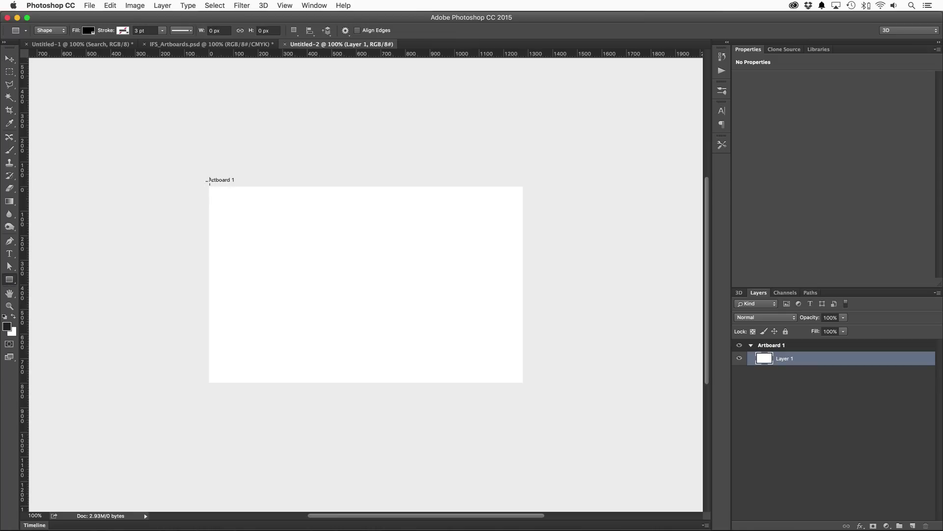
left_click_drag(206, 186, 524, 210)
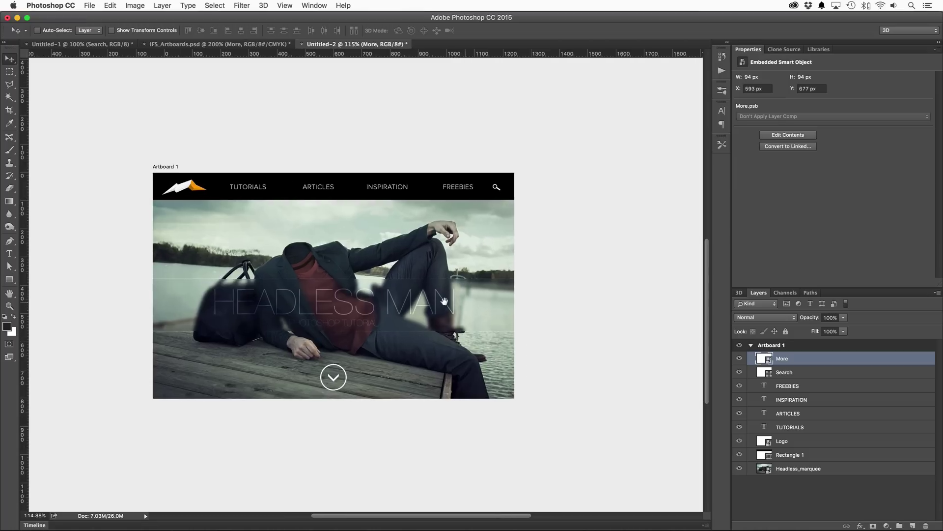
left_click_drag(458, 307, 409, 307)
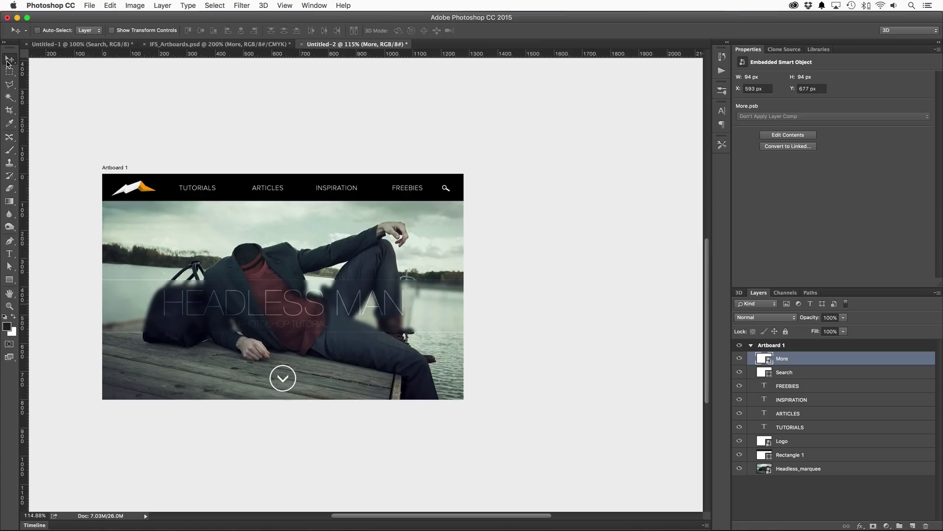
Step: Add a 480 × 800 Artboard 2 to the right of Artboard 1
left_click_drag(10, 59, 61, 70)
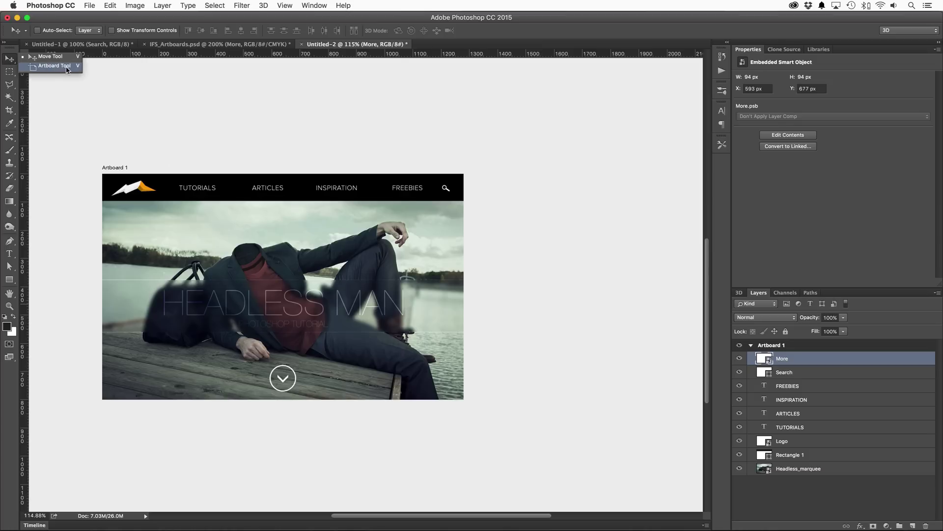
left_click(66, 69)
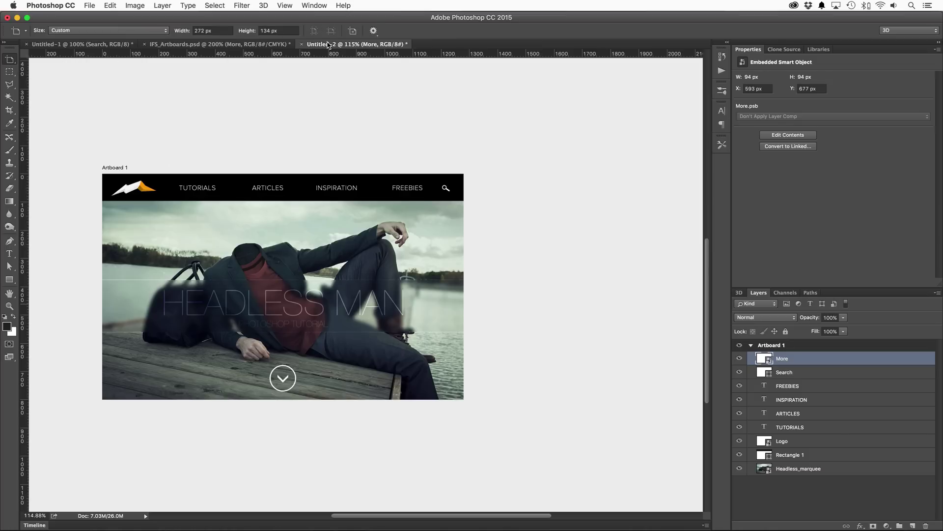
left_click(134, 30)
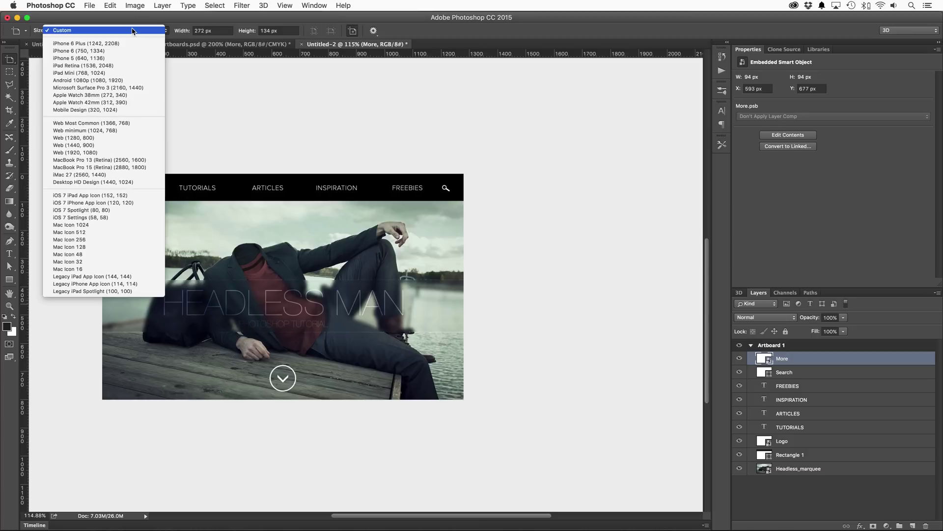
left_click(111, 138)
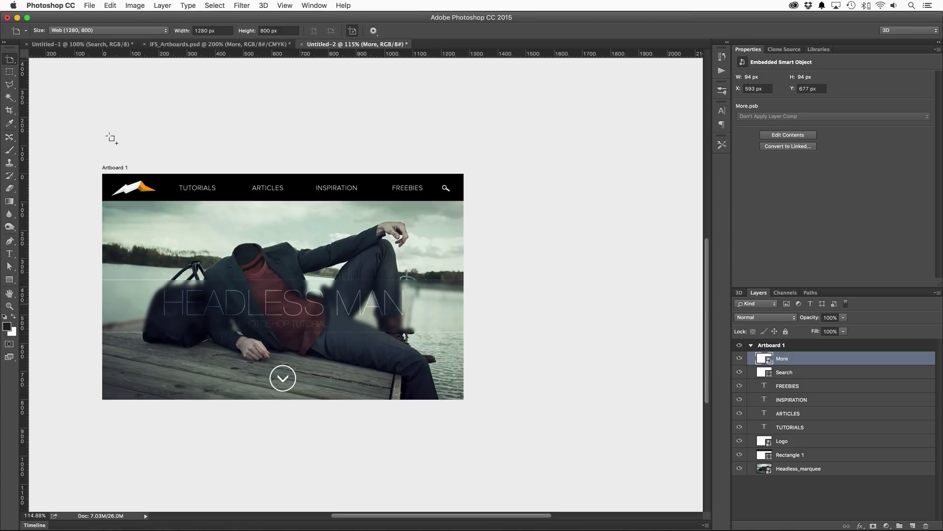
left_click(197, 30)
type("480")
left_click(495, 192)
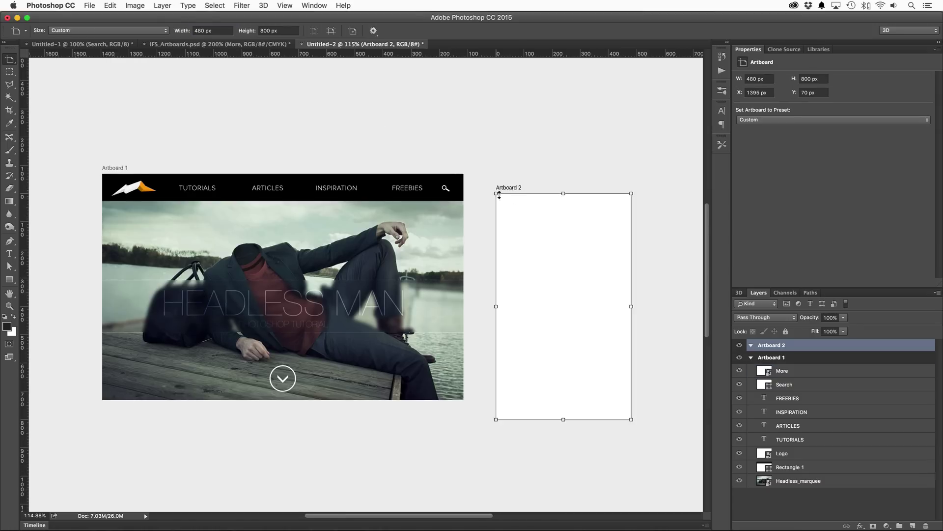
Step: Top-align Artboard 2 and copy the black navigation bar and logo onto it
key("v")
left_click_drag(526, 212, 522, 205)
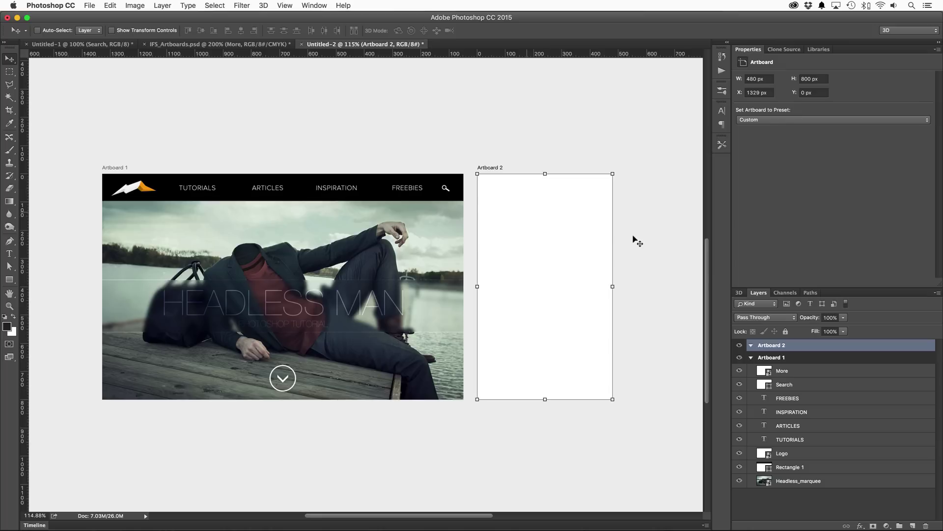
left_click(190, 183)
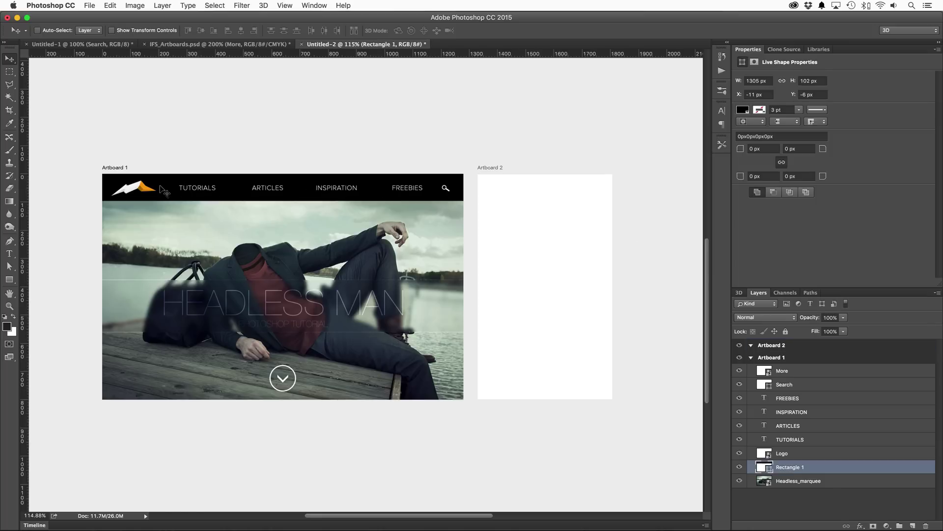
left_click_drag(158, 188, 530, 190)
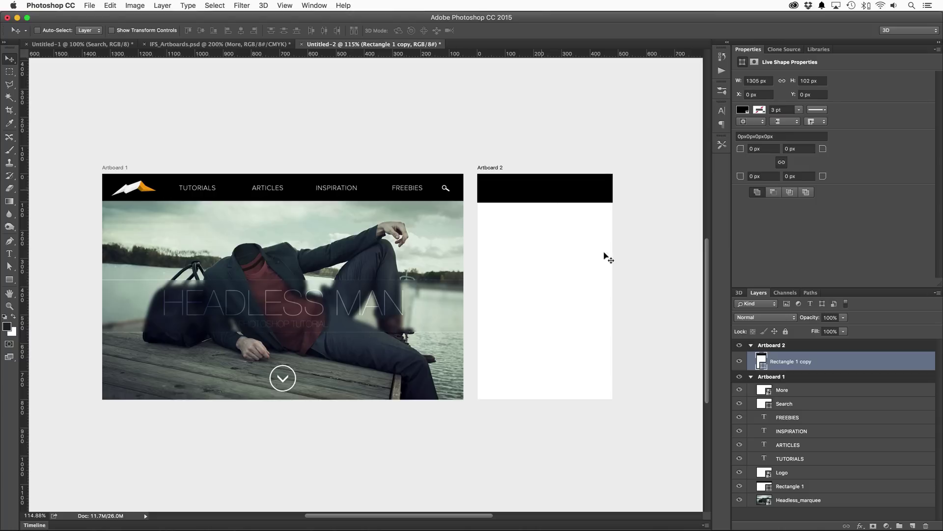
left_click(783, 473)
left_click_drag(128, 184, 519, 181)
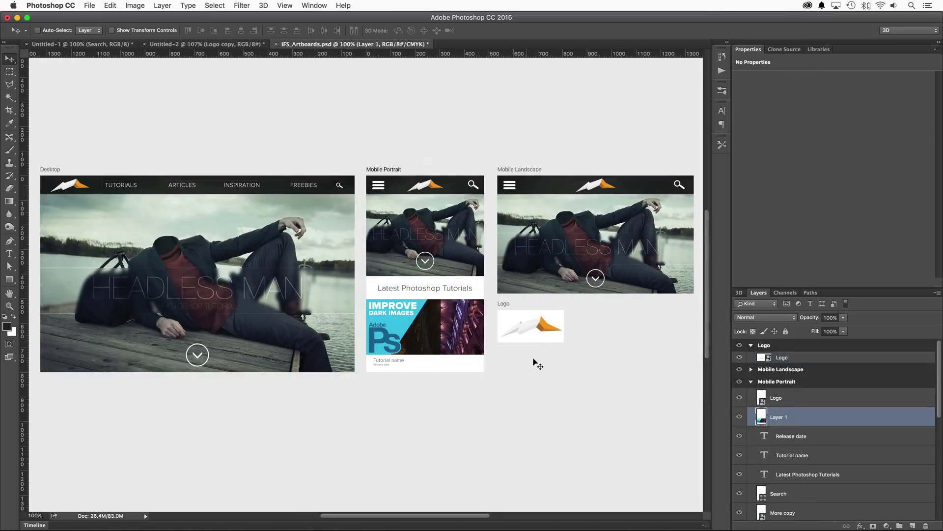
Step: Shift the logo smart object's hue from orange to blue, then save and close it
left_click(545, 324, "super")
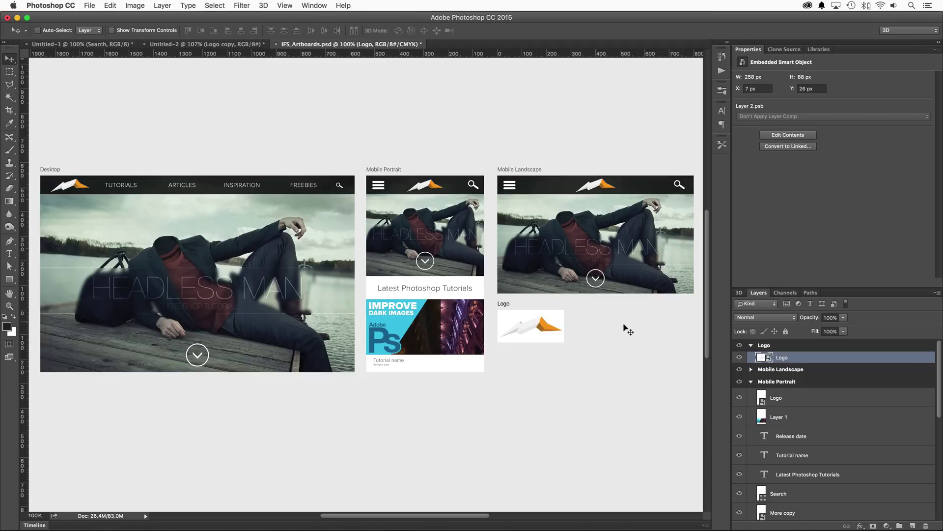
double_click(761, 358)
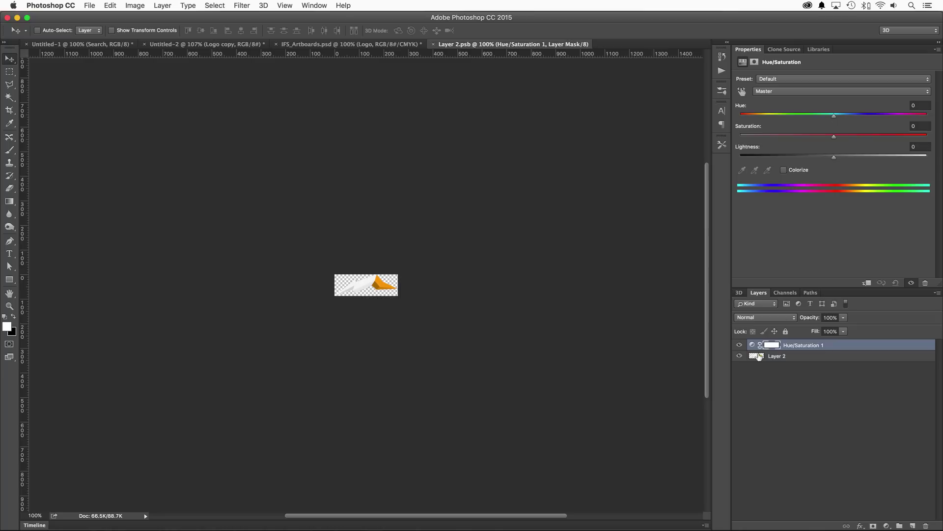
left_click_drag(834, 116, 920, 117)
key("super+s")
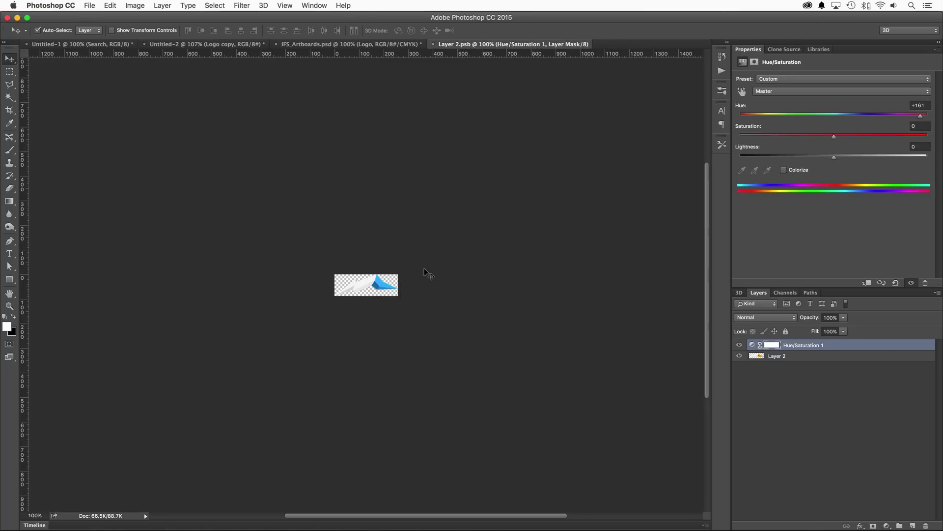
key("super+w")
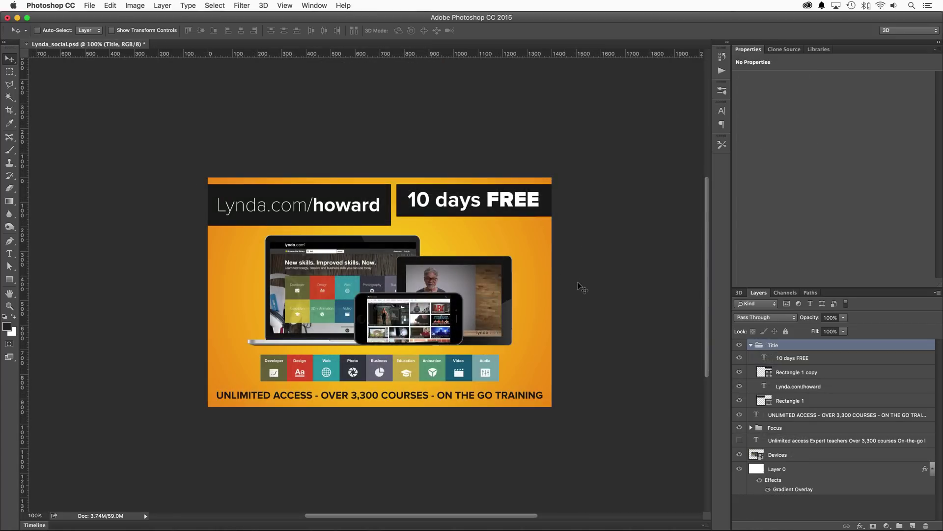
Step: Turn all layers from Title to Layer 0 into a 'Lynda' artboard and trim the white strip off its left side
left_click(798, 466, "shift")
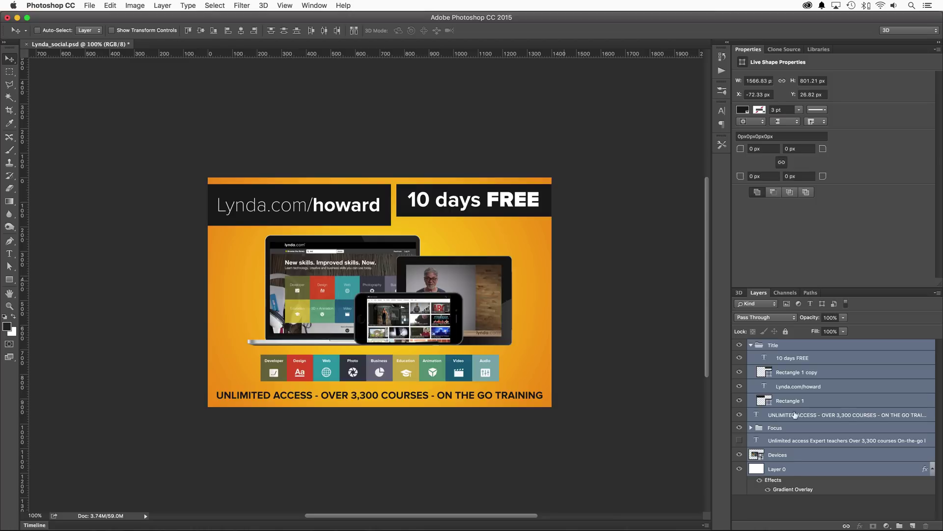
right_click(790, 374)
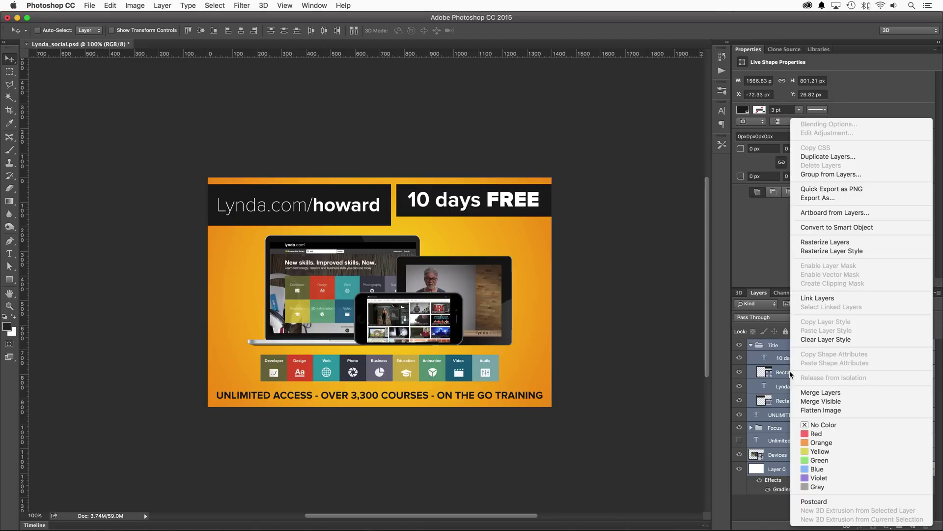
left_click(856, 213)
type("Lynda")
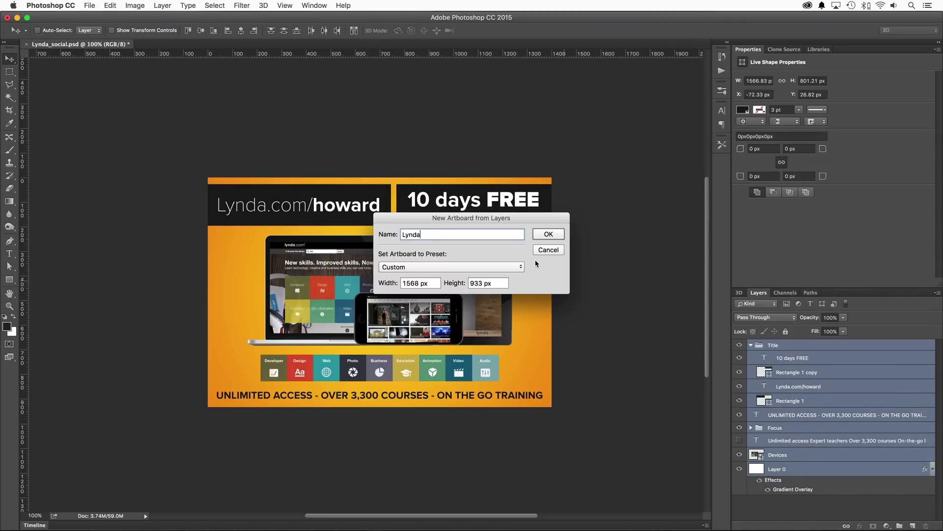
left_click(549, 234)
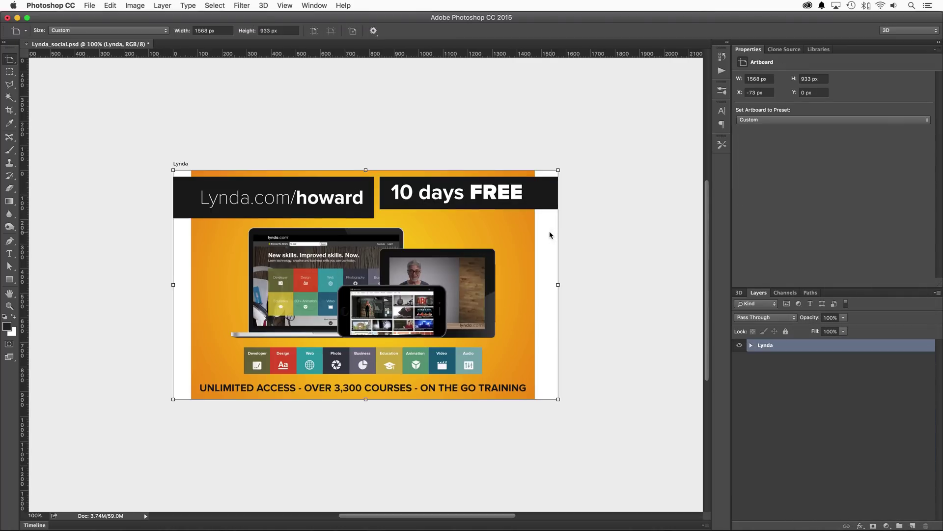
left_click_drag(555, 282, 535, 282)
left_click_drag(172, 282, 185, 281)
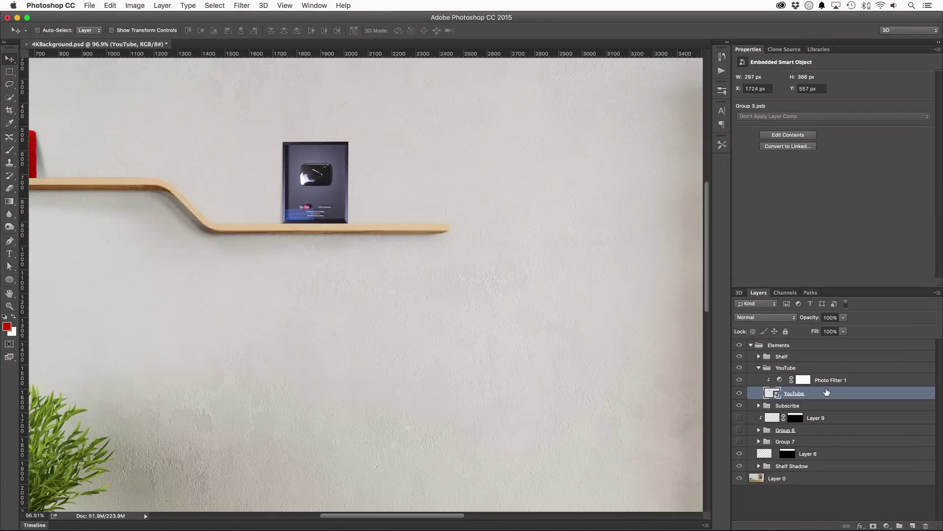
Step: Give the YouTube layer three stacked Drop Shadow effects, raising the shadow size from 7 to 10
double_click(827, 392)
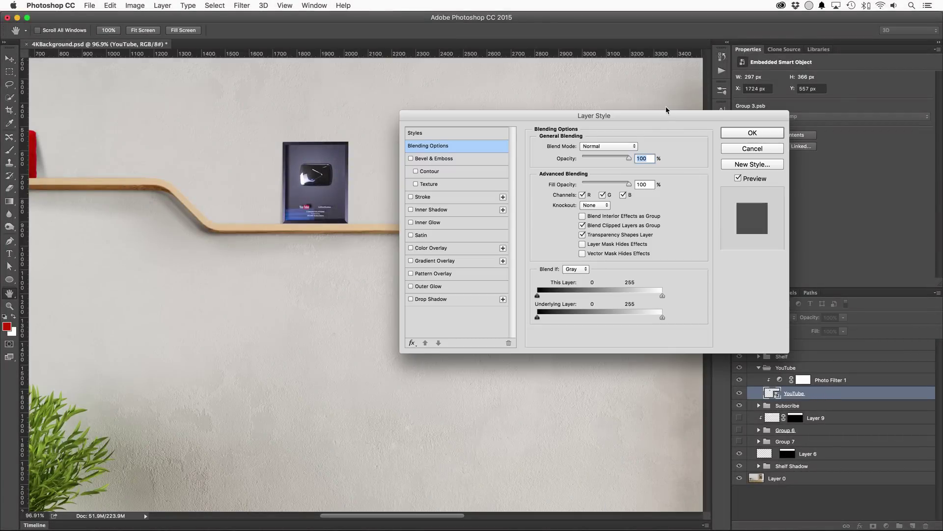
left_click_drag(667, 124, 711, 89)
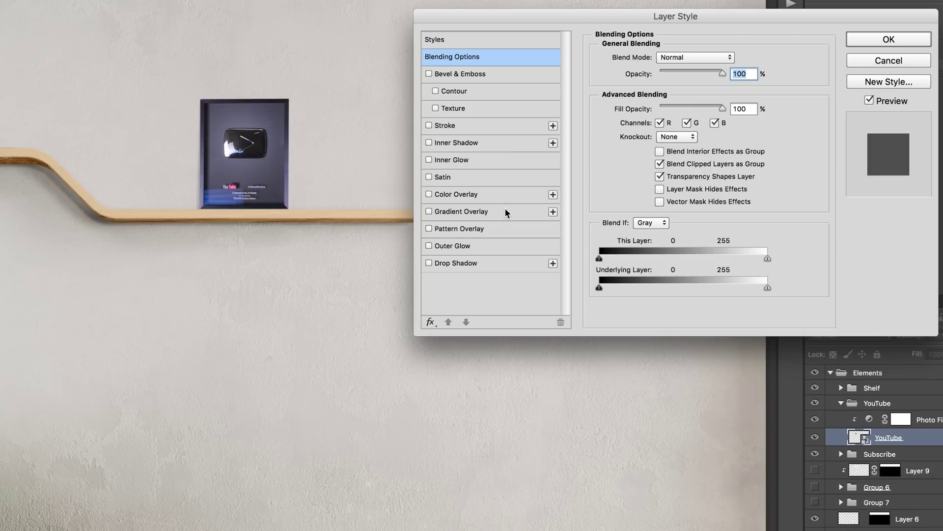
left_click(496, 266)
scroll(565, 421, "right", 5)
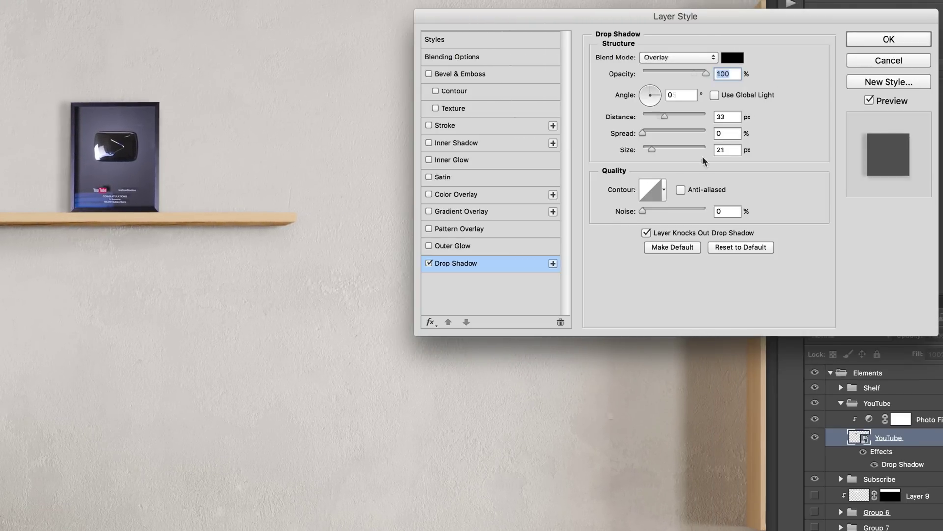
left_click(552, 263)
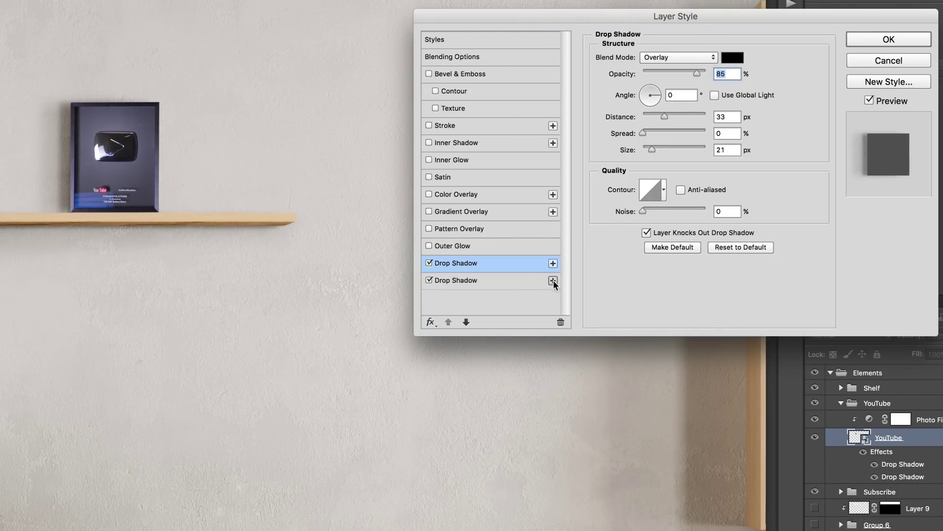
left_click(553, 280)
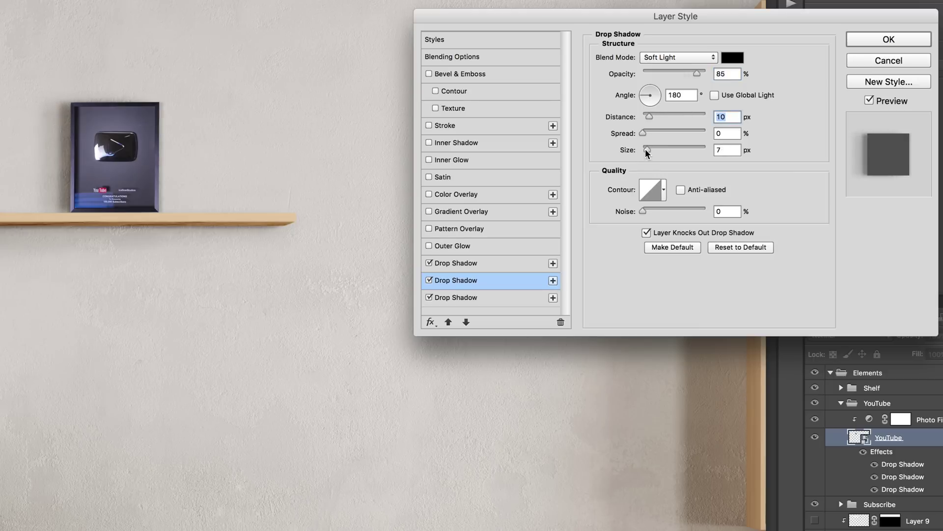
left_click_drag(646, 151, 649, 149)
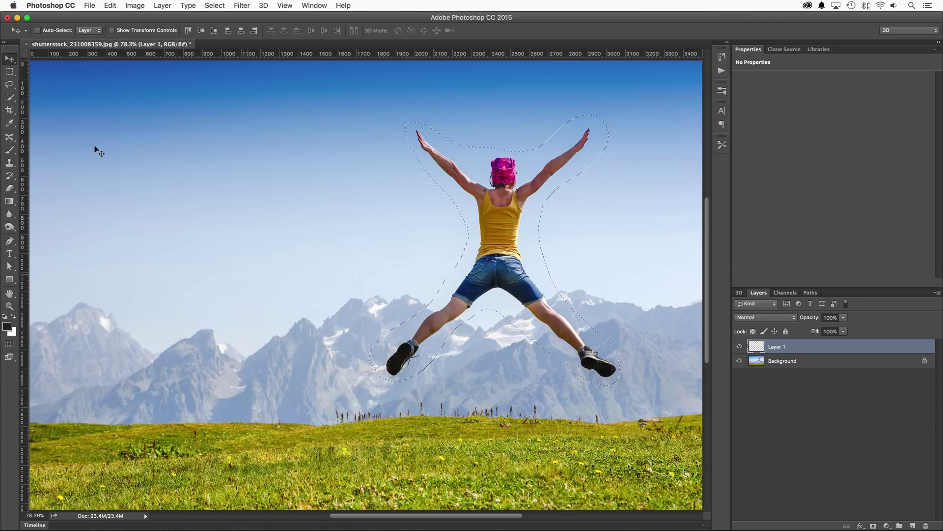
Step: Use Content-Aware Move to place a smaller, blended copy of the jumping woman to her left
left_click(8, 137)
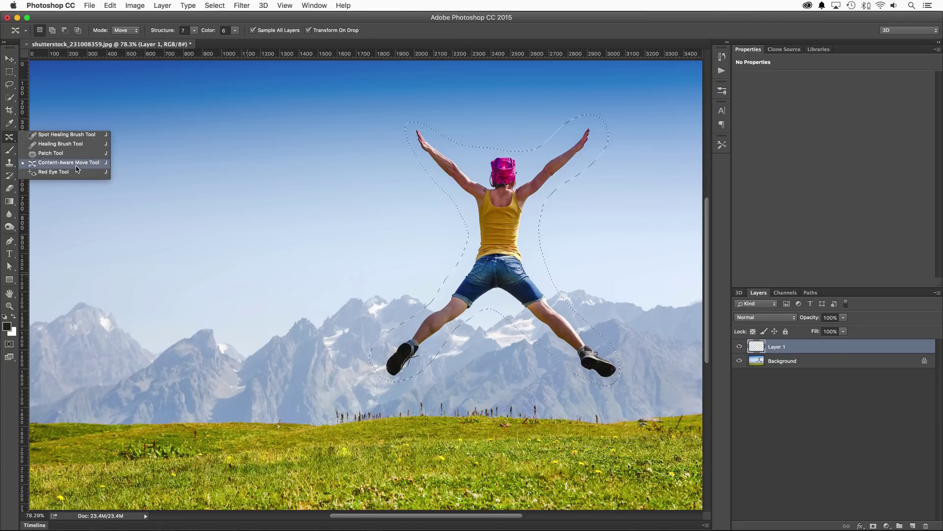
left_click(76, 166)
left_click_drag(447, 262, 249, 276)
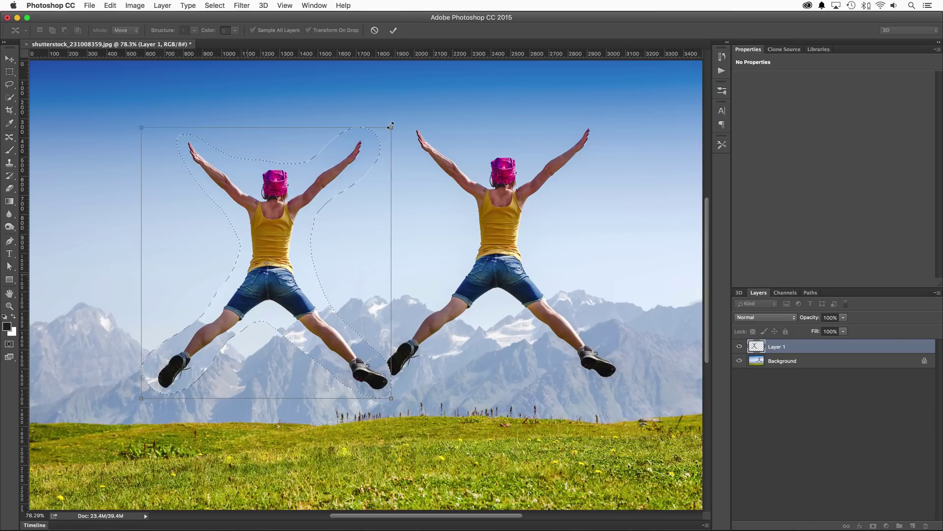
left_click_drag(392, 126, 354, 165)
left_click_drag(268, 227, 286, 242)
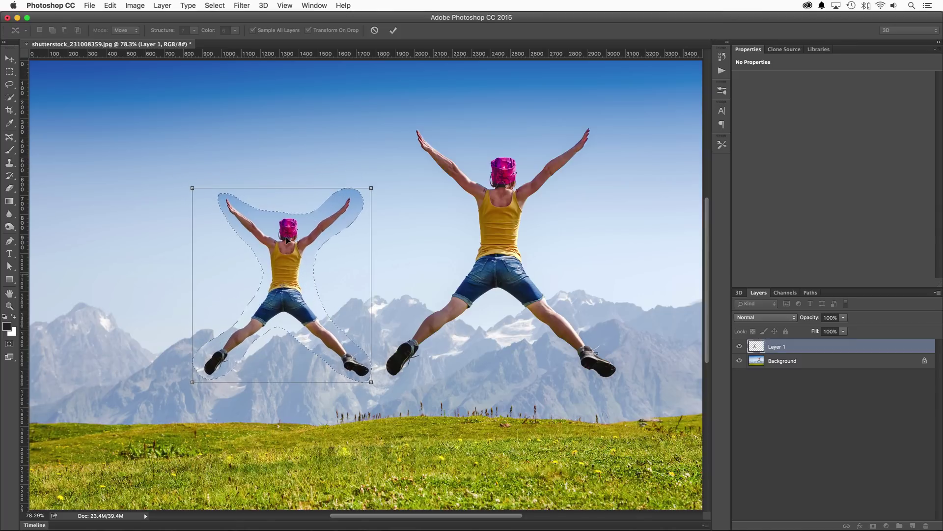
key("Return")
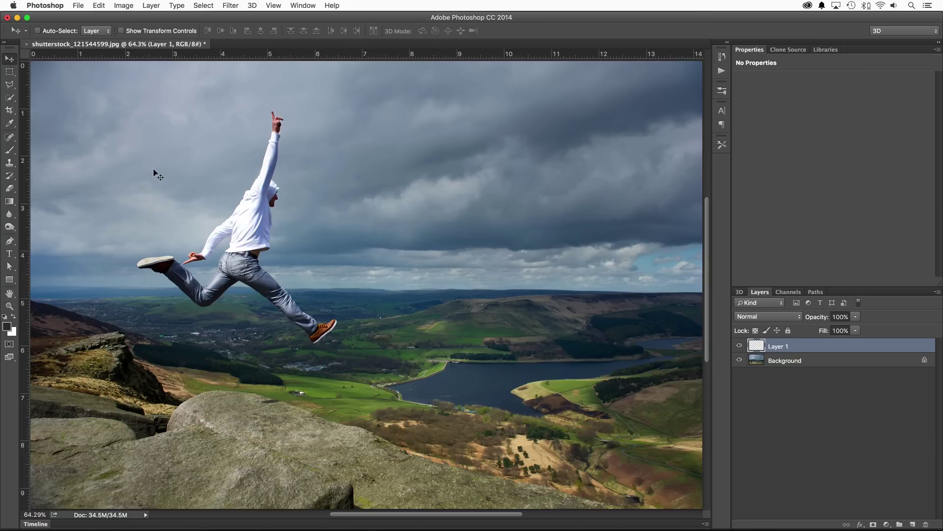
Step: Paint out the leaping man with the Content-Aware Spot Healing Brush in two strokes
left_click_drag(9, 137, 42, 137)
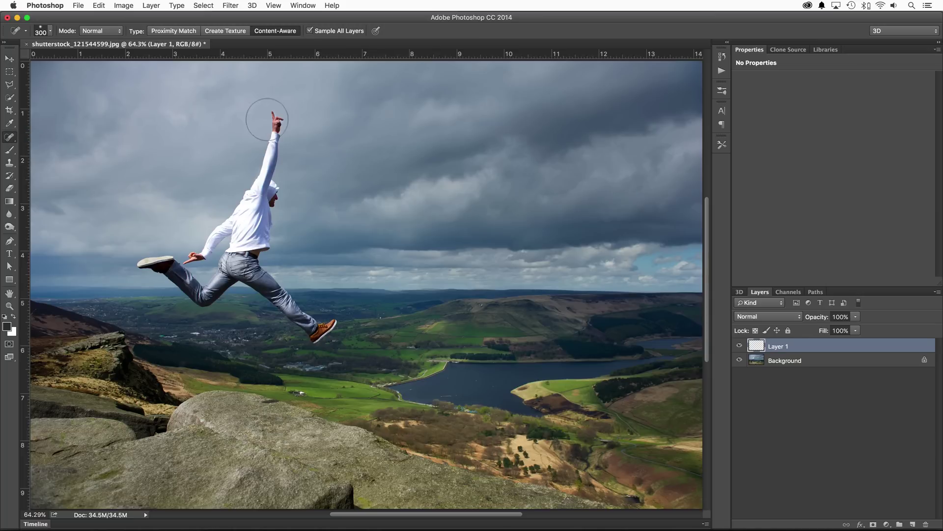
mouse_move(267, 119)
left_mouse_down()
mouse_move(271, 148)
mouse_move(233, 222)
mouse_move(172, 259)
mouse_move(151, 259)
mouse_move(202, 283)
mouse_move(275, 289)
mouse_move(329, 337)
left_mouse_up()
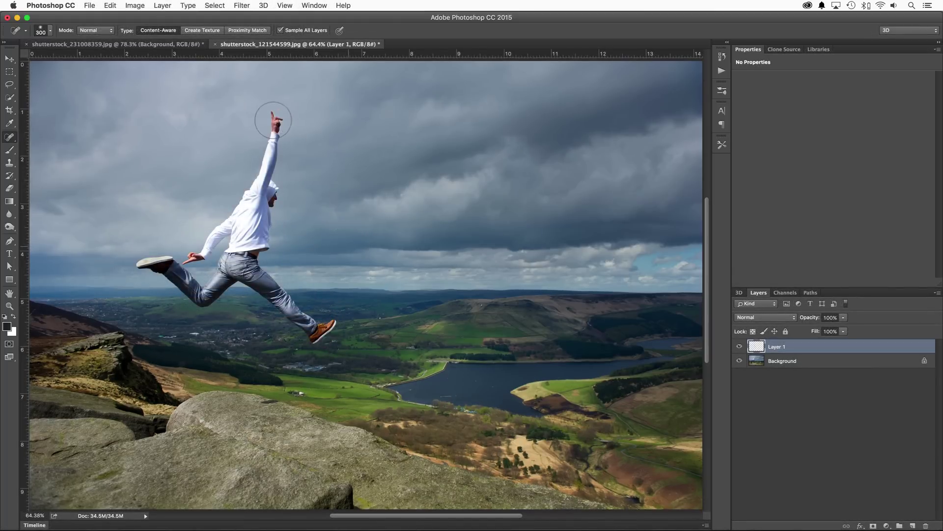
mouse_move(274, 119)
left_mouse_down()
mouse_move(270, 181)
mouse_move(148, 257)
mouse_move(230, 282)
mouse_move(258, 238)
mouse_move(275, 277)
mouse_move(327, 339)
left_mouse_up()
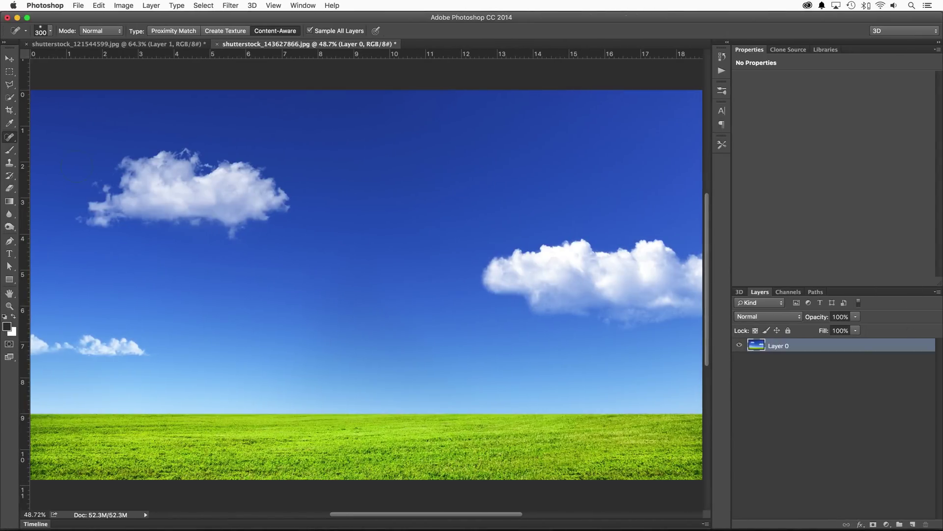
Step: Sample clean sky with the Healing Brush and paint over the right cloud's left edge
right_click(9, 136)
left_click(49, 146)
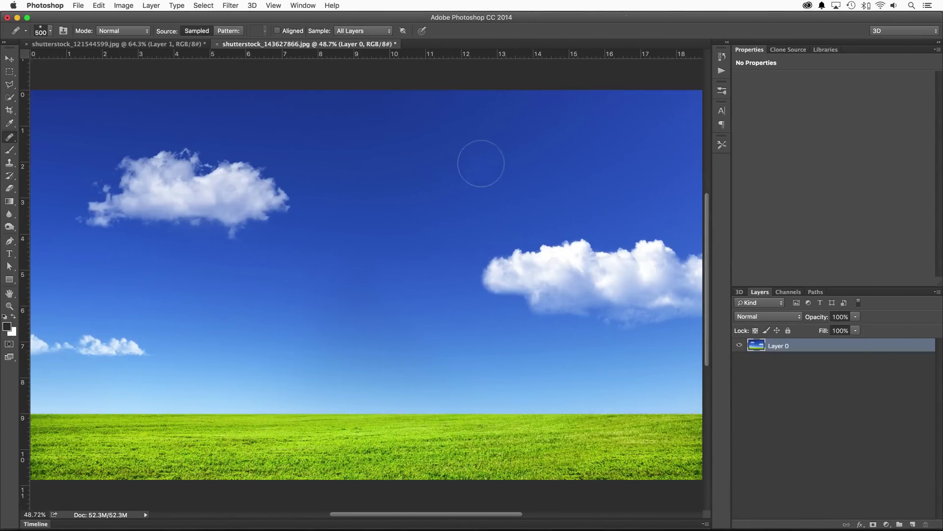
left_click(480, 154, "alt")
mouse_move(487, 273)
left_mouse_down()
mouse_move(540, 302)
mouse_move(550, 277)
mouse_move(588, 253)
mouse_move(643, 249)
mouse_move(597, 258)
mouse_move(575, 300)
mouse_move(648, 316)
mouse_move(676, 278)
mouse_move(607, 268)
mouse_move(673, 280)
mouse_move(644, 243)
left_mouse_up()
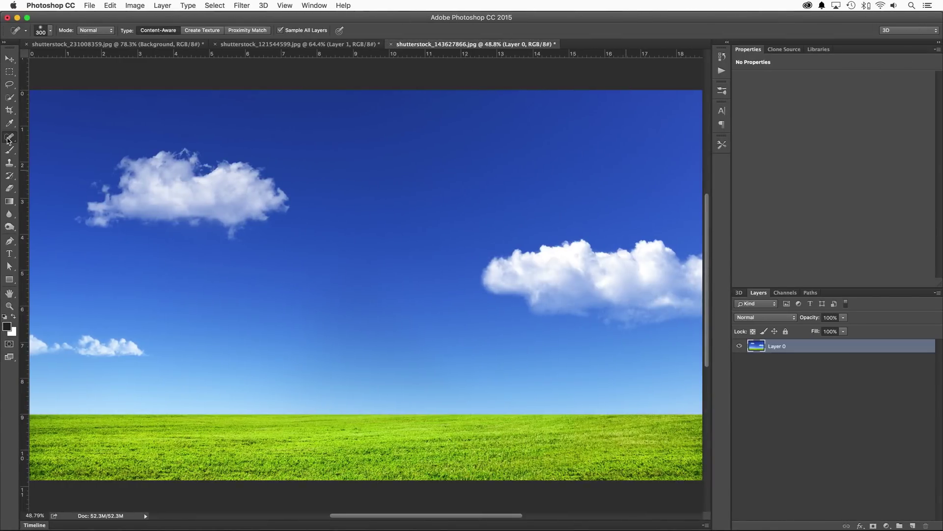
left_click(8, 141)
left_click(49, 146)
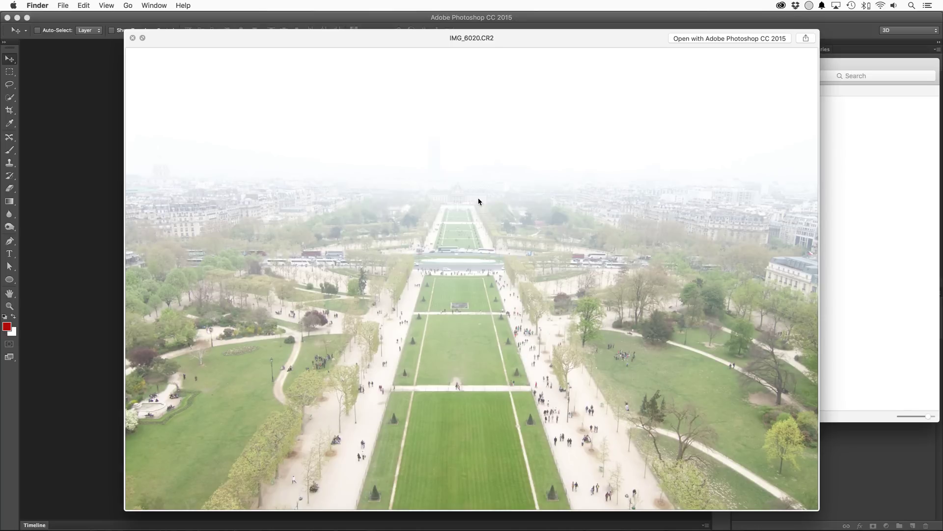
Step: Close the Quick Look preview and drag IMG_6020.CR2 onto Photoshop to open it in Camera Raw
key("space")
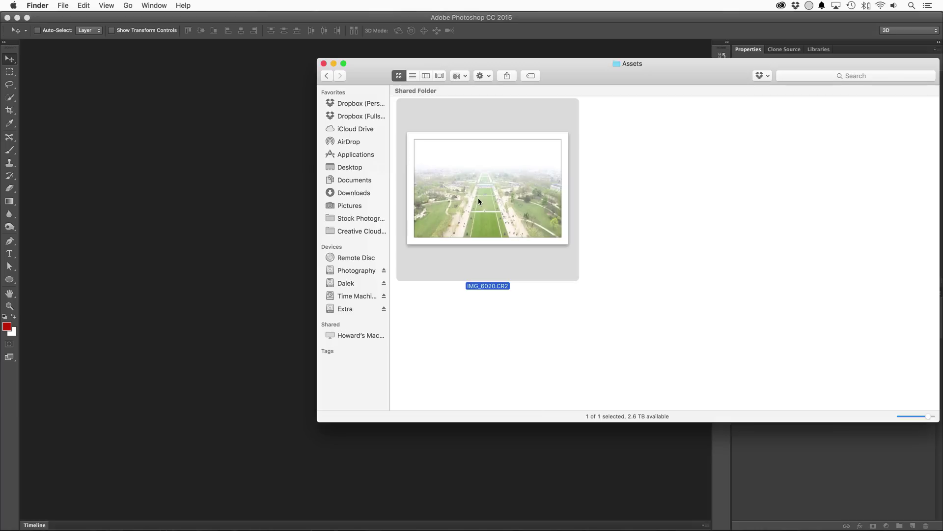
left_click_drag(478, 197, 185, 181)
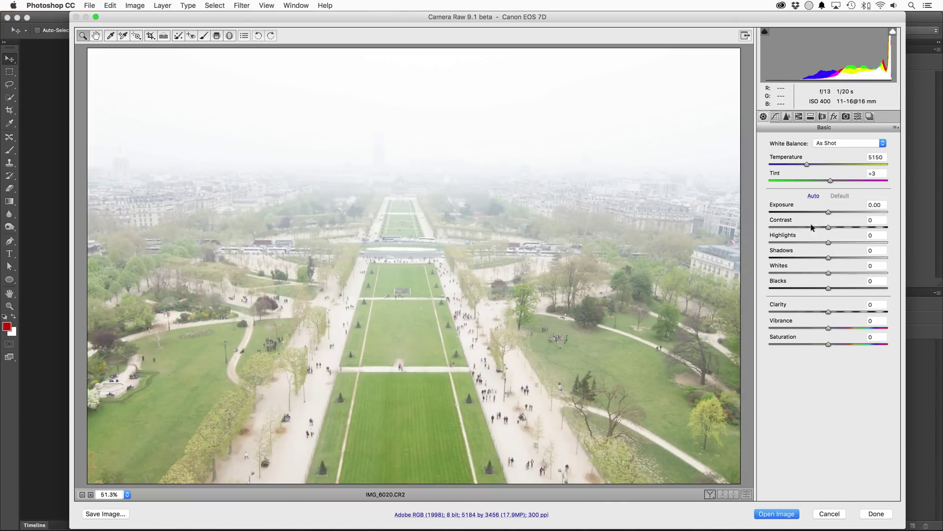
Step: Lower Highlights to -49, raise Contrast to +26, add Clarity, then reset defaults and undo the reset
left_click_drag(824, 238, 801, 272)
left_click_drag(829, 227, 843, 227)
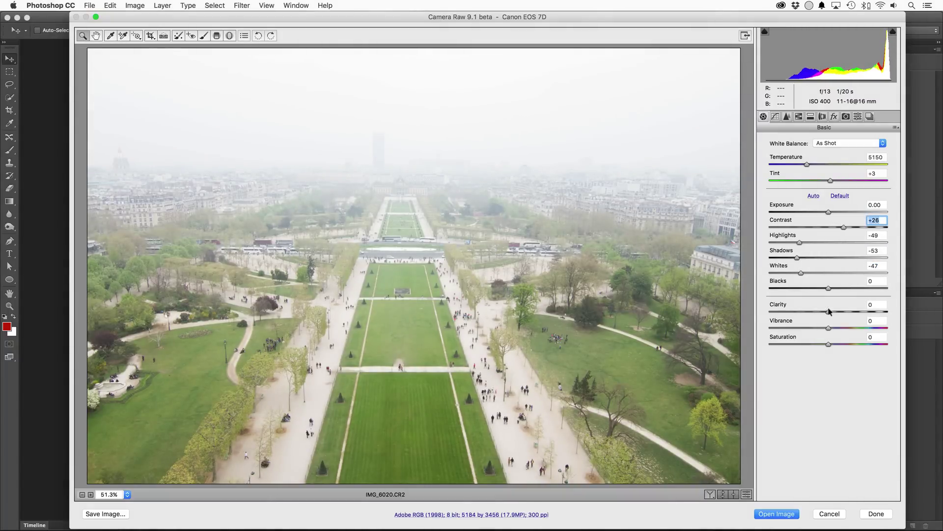
left_click_drag(828, 311, 849, 310)
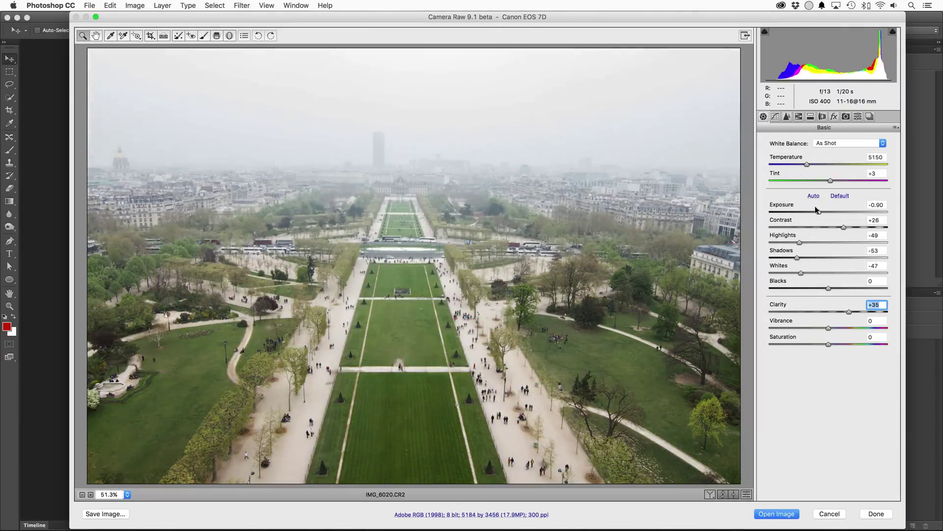
left_click(840, 195)
key("super+z")
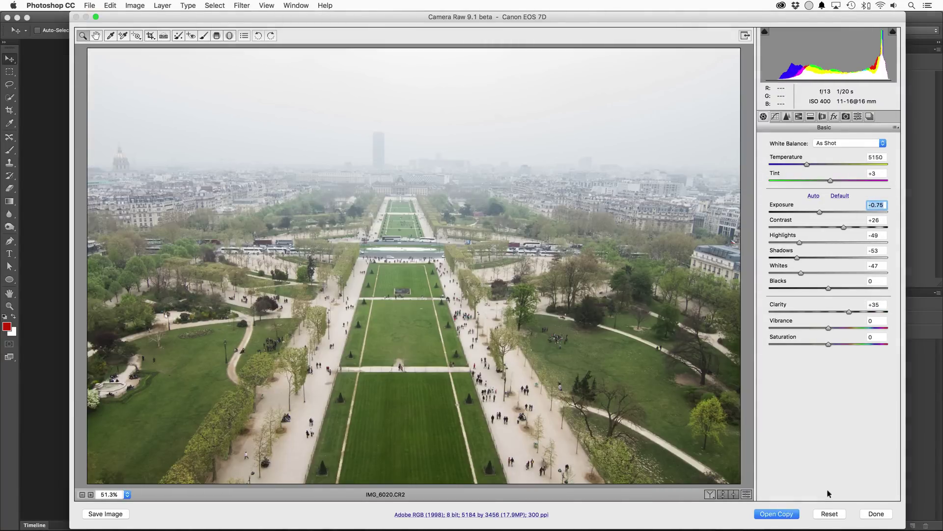
Step: Zero the Basic adjustments, then try Dehaze at -36, reset it, and raise it to +48
left_click(834, 512, "alt")
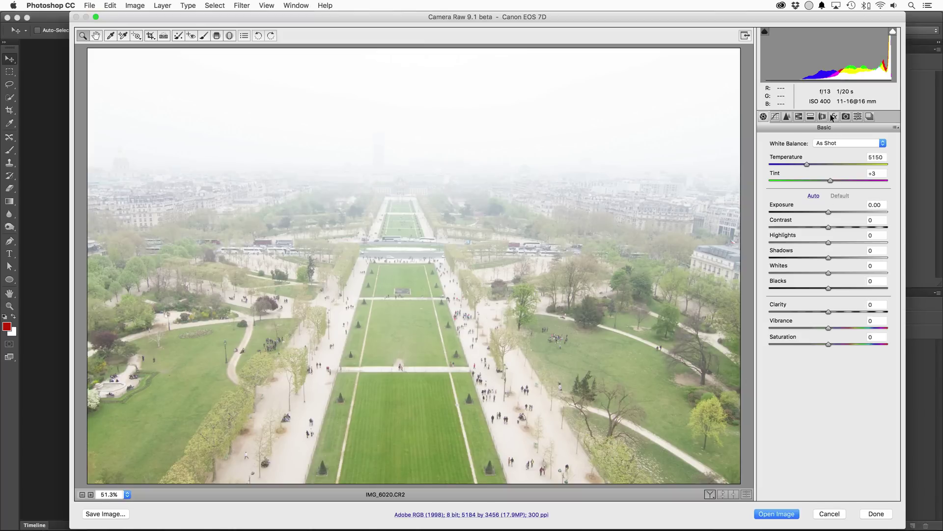
left_click(834, 117)
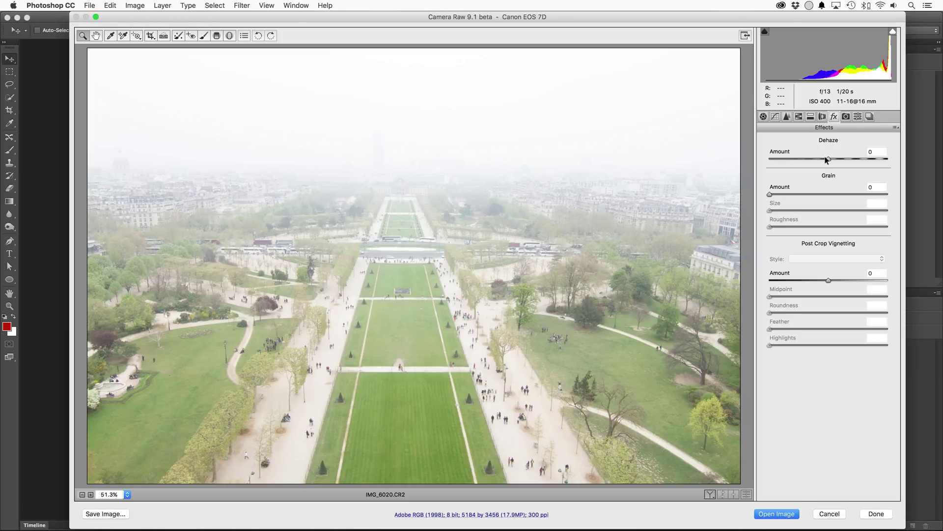
left_click_drag(829, 159, 789, 158)
double_click(789, 157)
left_click_drag(827, 158, 867, 156)
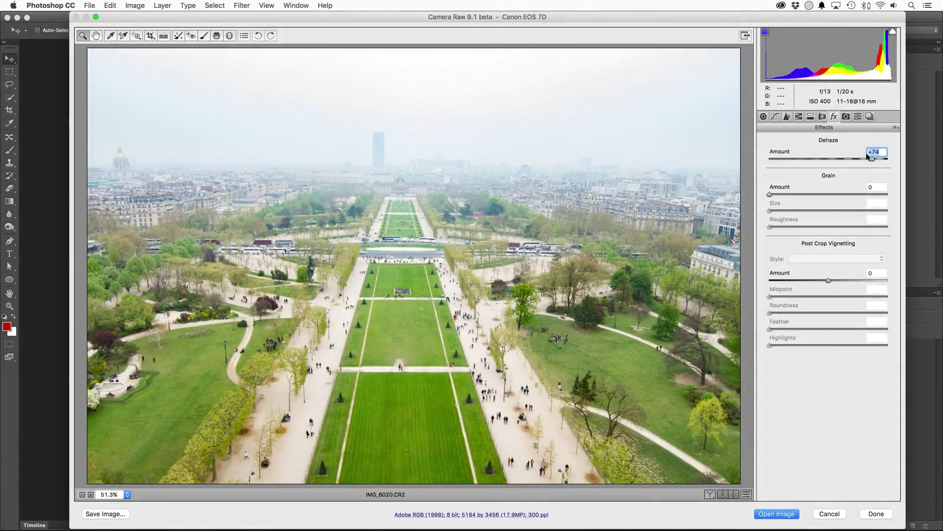